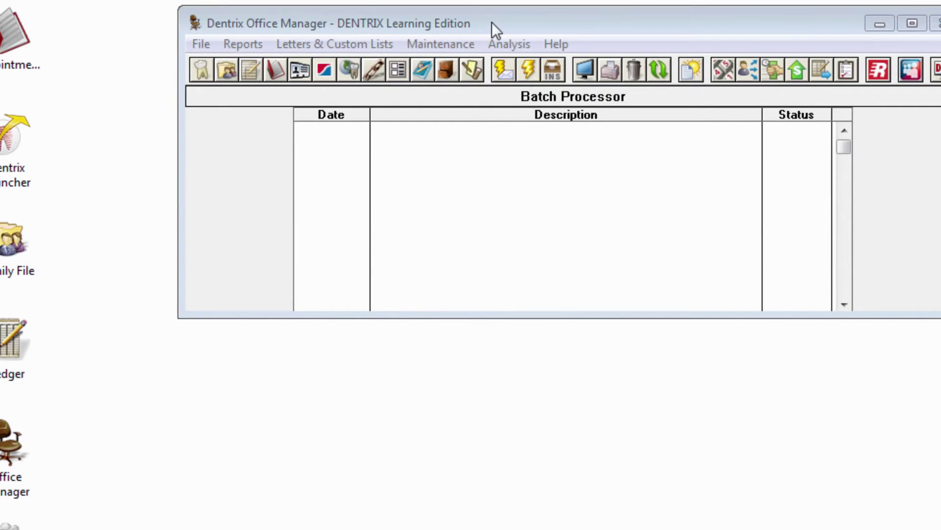
# In Letters & Custom Lists, open Misc. and select the Patient Report (by filters) list.
pyautogui.click(495, 30)
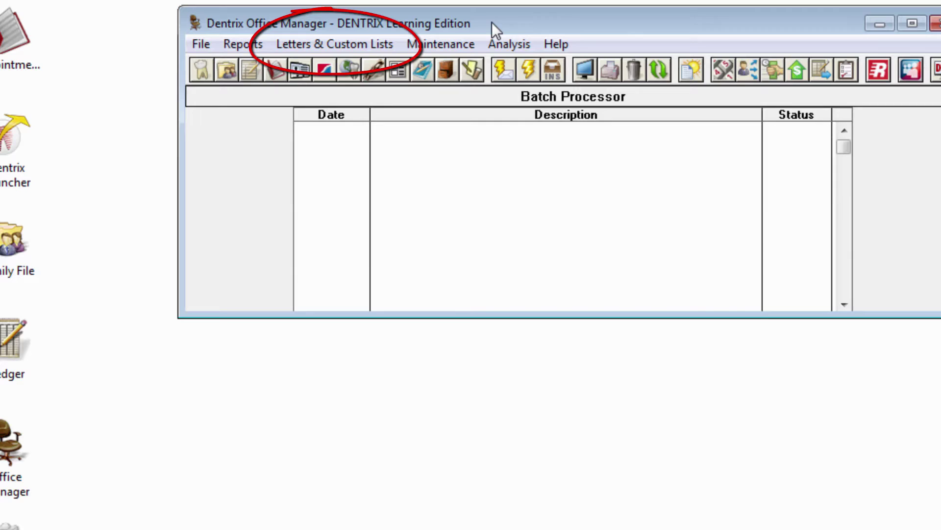
pyautogui.click(364, 44)
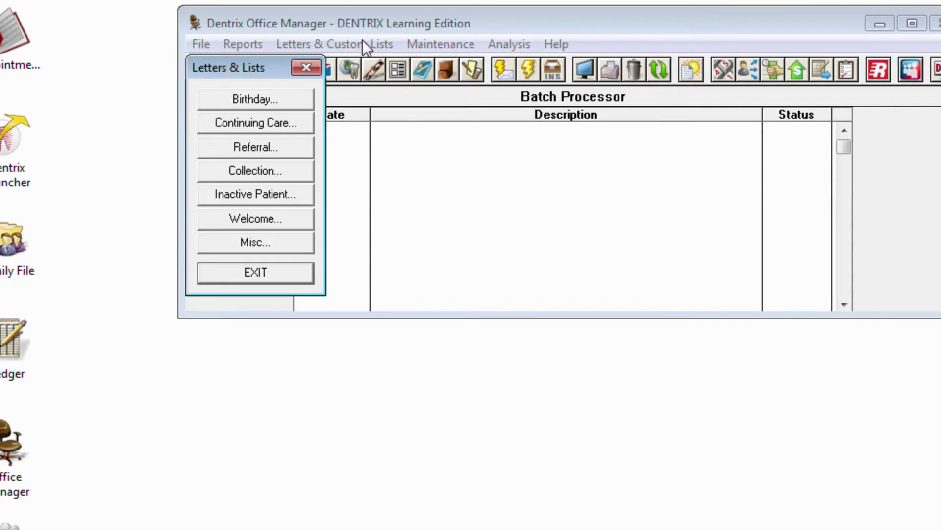
pyautogui.click(255, 250)
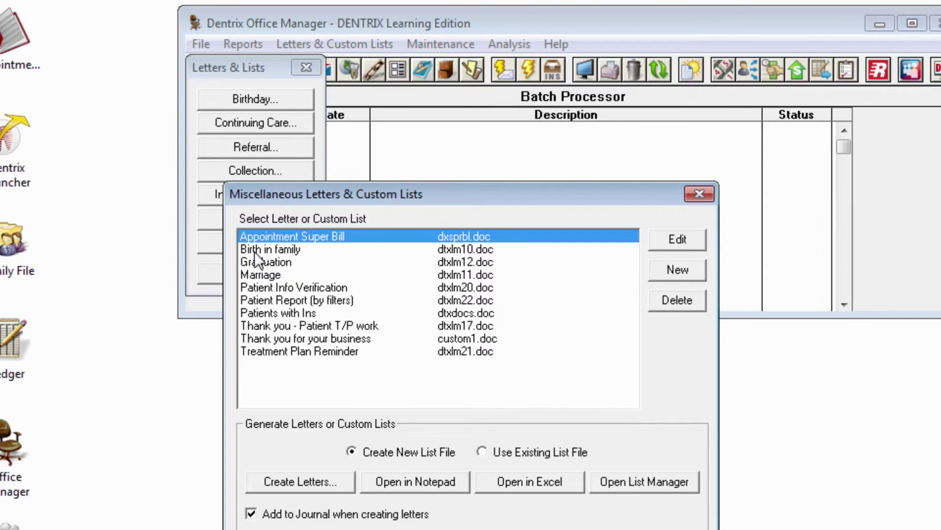
pyautogui.click(302, 299)
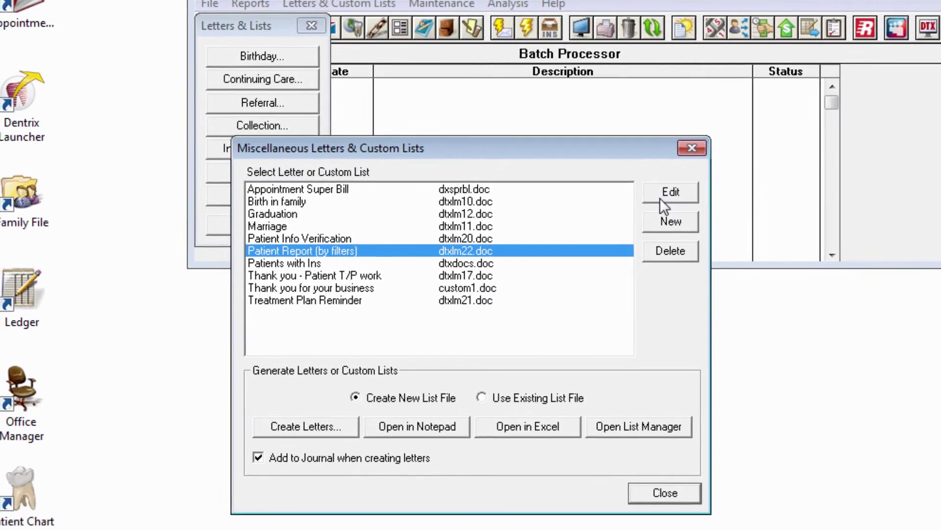
# Edit the Patient Report (by filters) setup and keep its E-Mail filter at <ALL>.
pyautogui.click(667, 244)
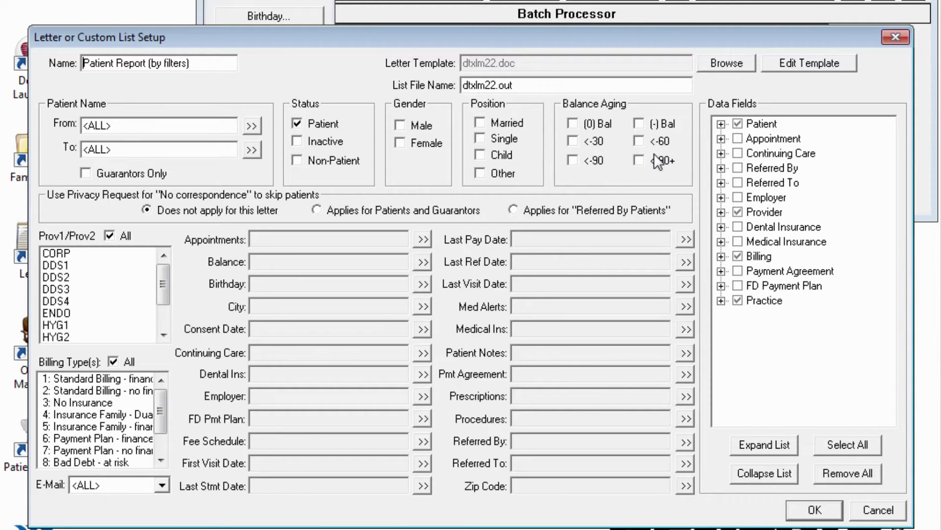
pyautogui.click(168, 485)
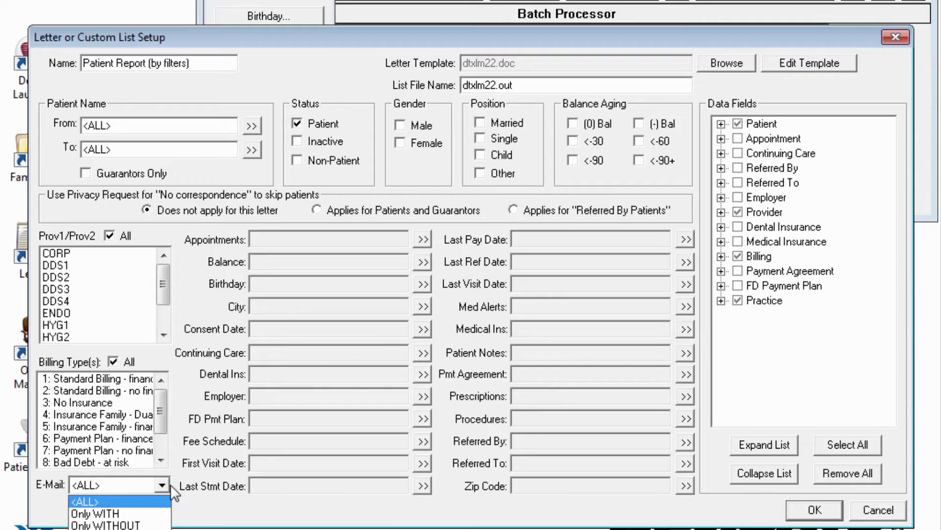
pyautogui.click(169, 485)
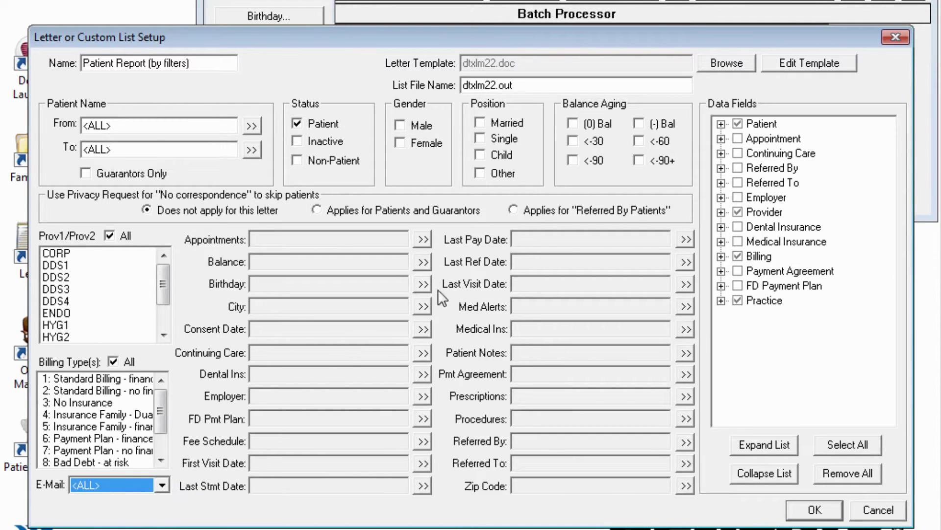
# Include the Patient data fields but drop Street Address, City, State and Zip, keeping Home Phone.
pyautogui.click(720, 123)
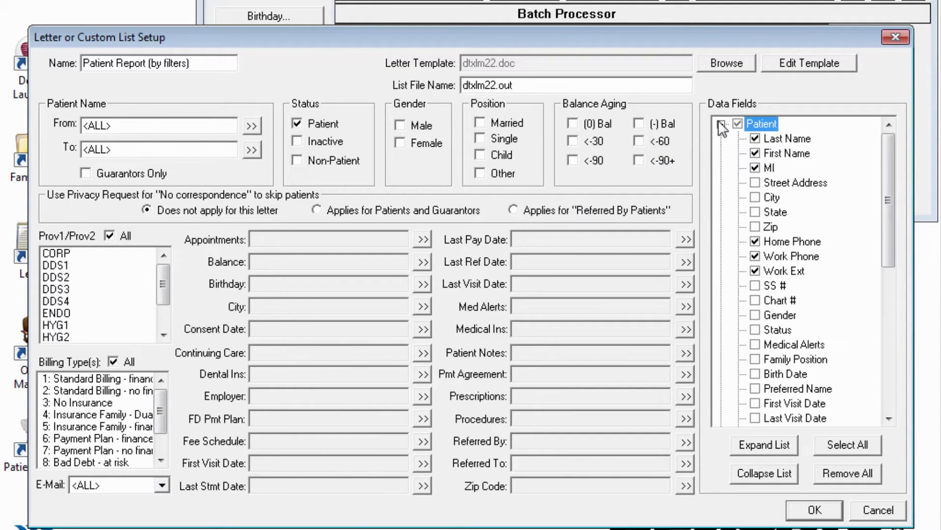
pyautogui.click(737, 124)
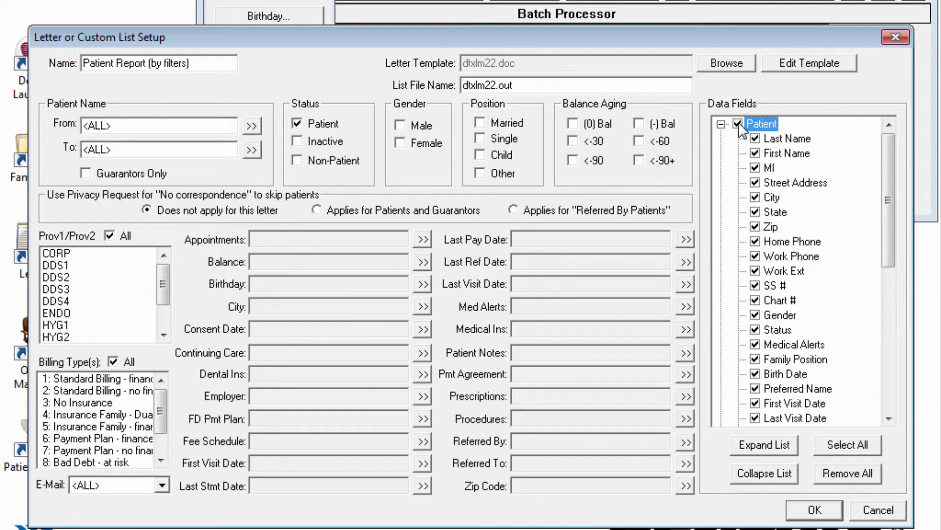
pyautogui.click(721, 123)
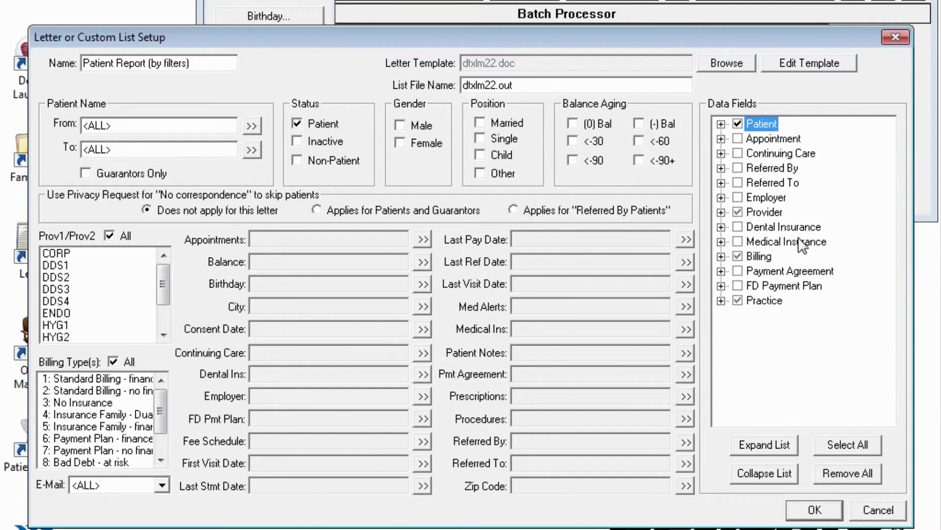
pyautogui.click(721, 124)
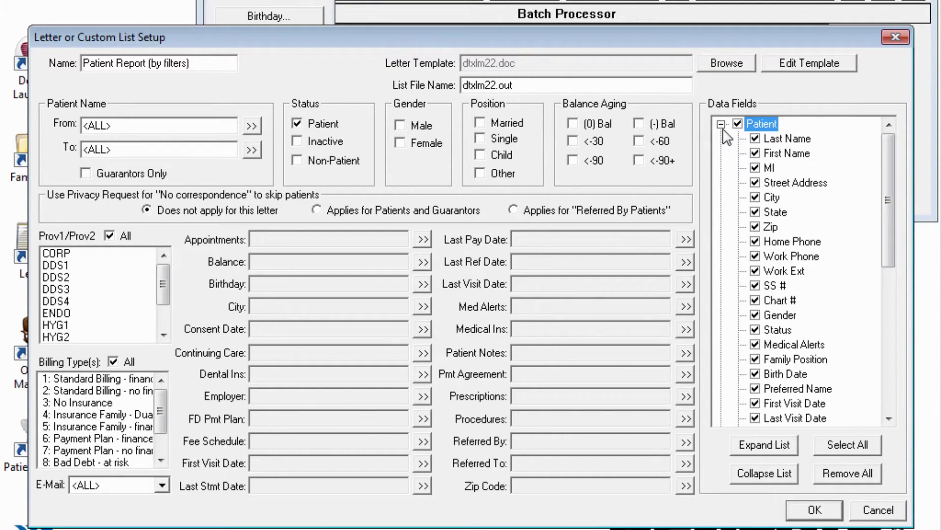
pyautogui.click(755, 182)
pyautogui.click(755, 197)
pyautogui.click(755, 212)
pyautogui.click(755, 227)
pyautogui.click(755, 241)
pyautogui.click(755, 241)
# Exclude SS #, Status, Medical Alerts, Family Position, Birth Date and Last Visit Date.
pyautogui.click(755, 286)
pyautogui.click(755, 329)
pyautogui.click(755, 345)
pyautogui.click(755, 359)
pyautogui.click(755, 374)
pyautogui.click(756, 417)
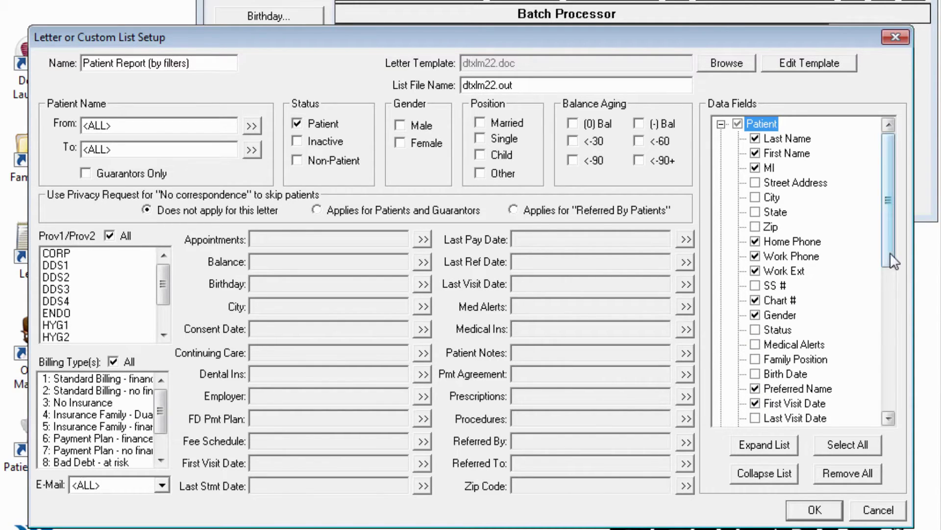
# Exclude Other ID, Driver's License, Fax and Fee Schedule, then save the list setup.
pyautogui.moveTo(890, 252); pyautogui.dragTo(893, 338)
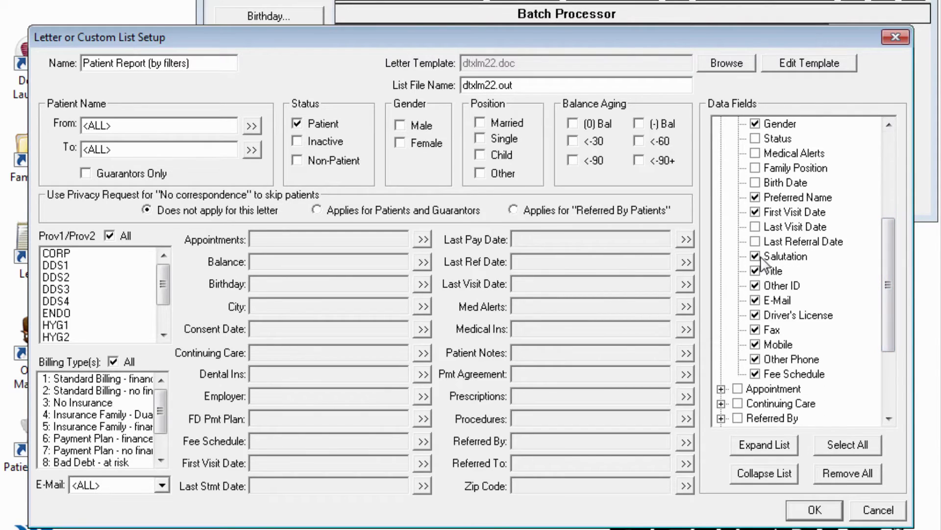
pyautogui.click(756, 285)
pyautogui.click(760, 315)
pyautogui.click(760, 327)
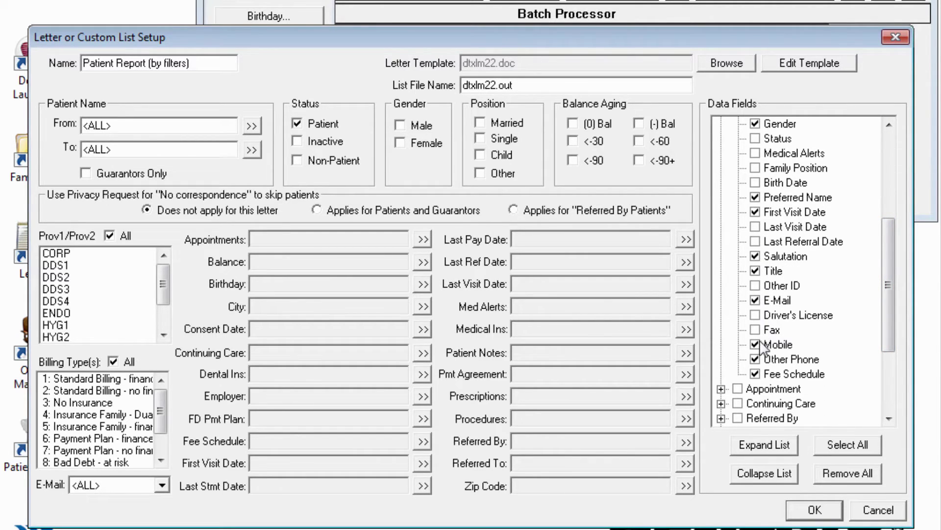
pyautogui.click(759, 376)
pyautogui.click(797, 511)
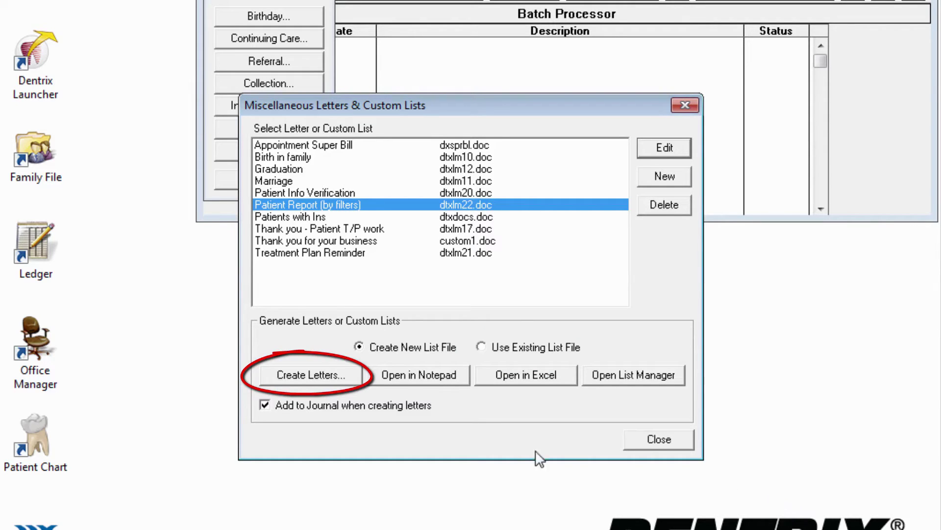
# Generate the patient report letters in Word, then close Word without saving.
pyautogui.click(307, 381)
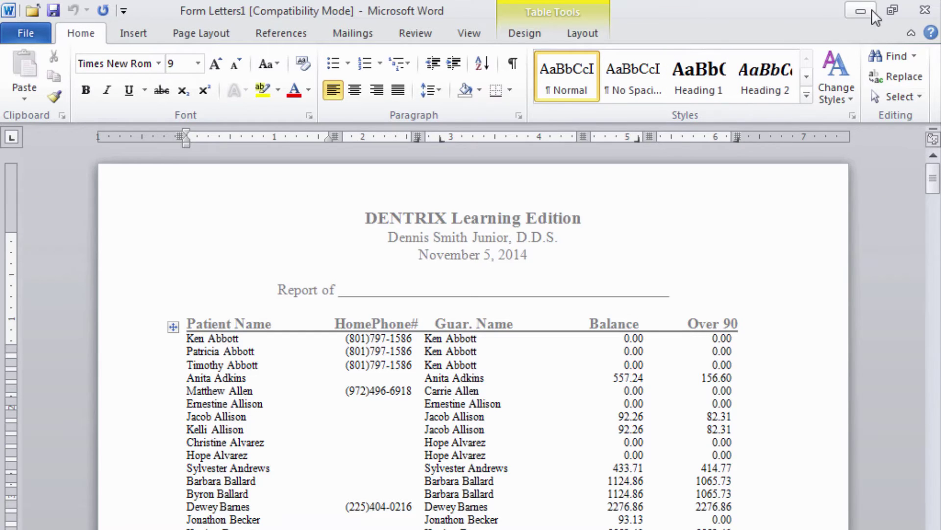
pyautogui.click(926, 9)
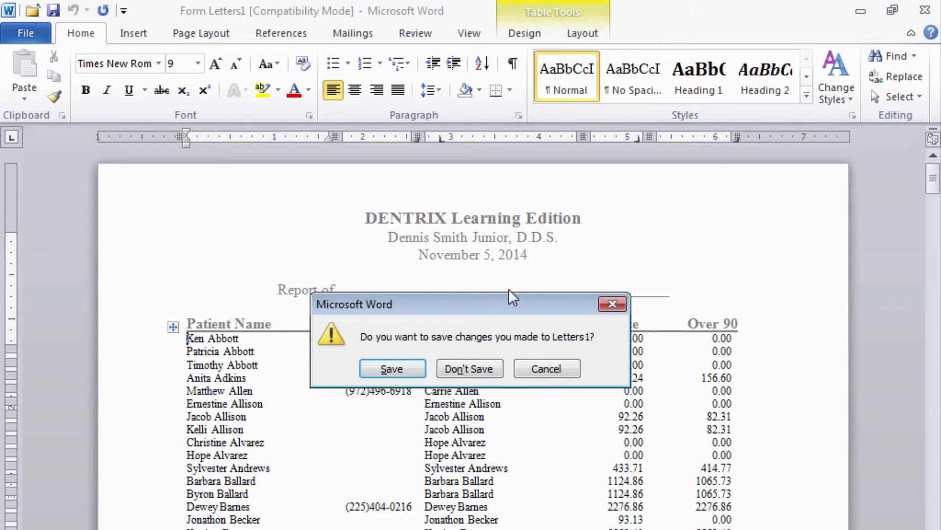
pyautogui.click(455, 370)
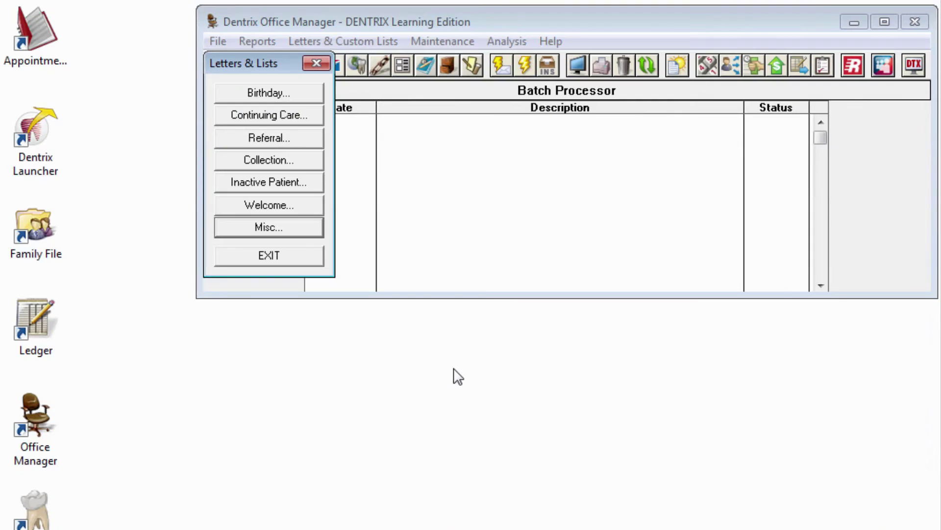
# Open the Patient Report (by filters) list file dtxlm22.out in Notepad, scroll through it, and close it.
pyautogui.click(305, 235)
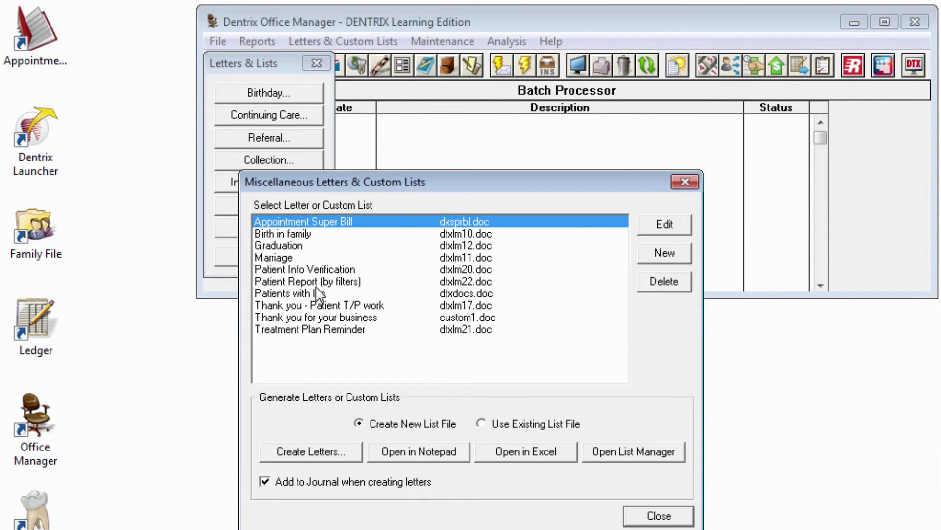
pyautogui.click(317, 285)
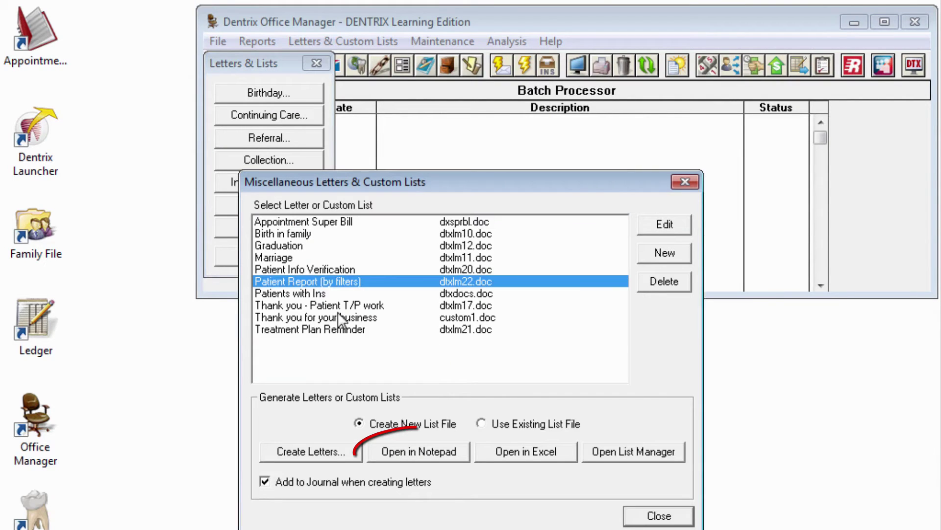
pyautogui.click(397, 454)
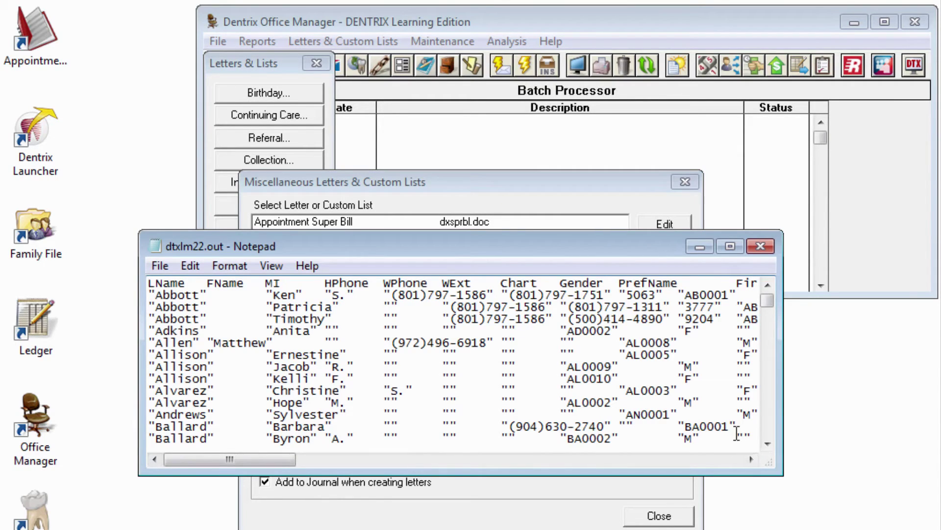
pyautogui.click(766, 433)
pyautogui.click(766, 429)
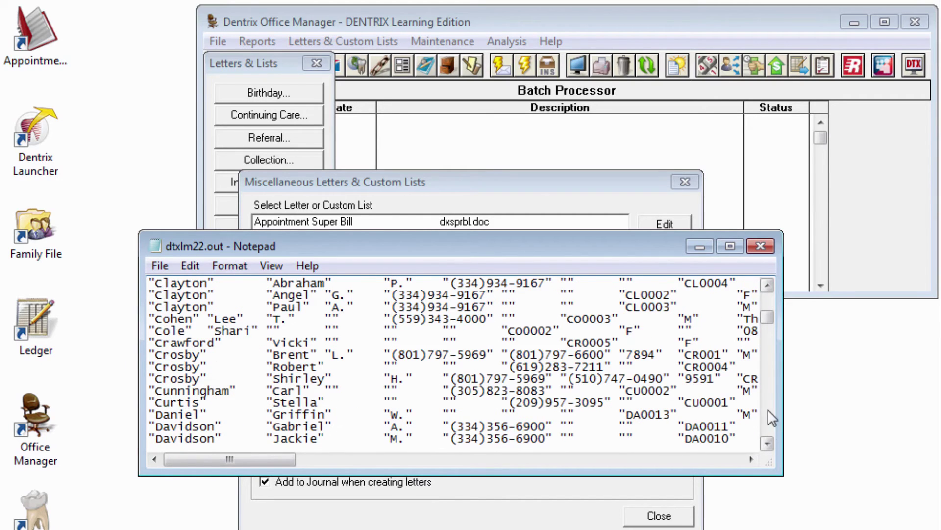
pyautogui.click(768, 245)
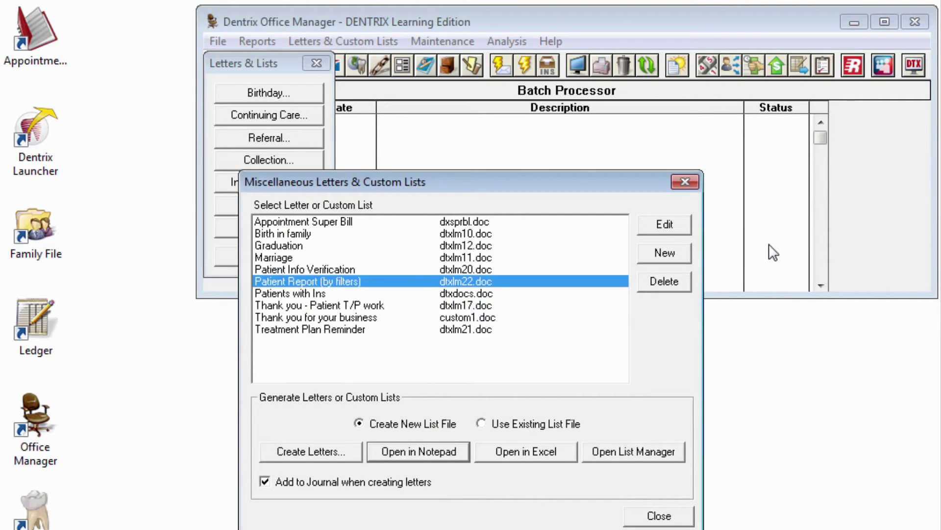
# Open the dtxlm22.out list in Excel, then close the spreadsheet.
pyautogui.click(527, 457)
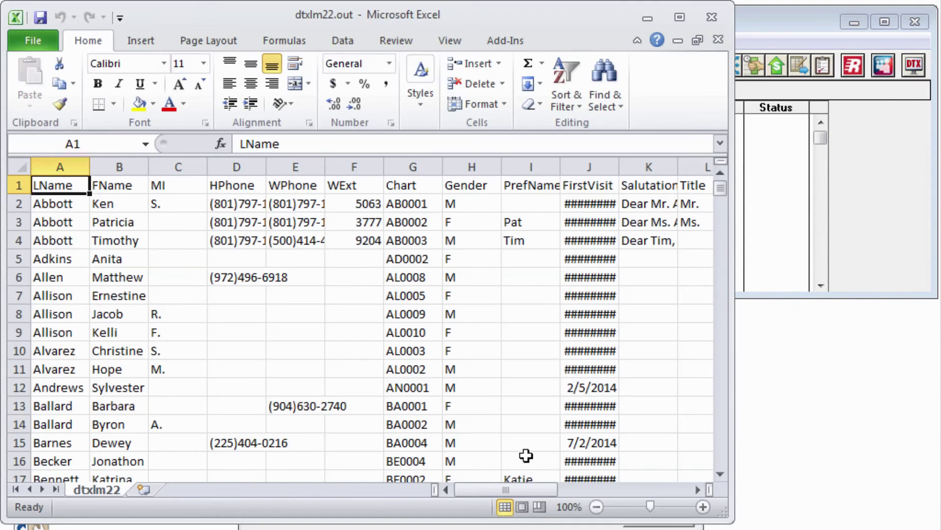
pyautogui.click(712, 9)
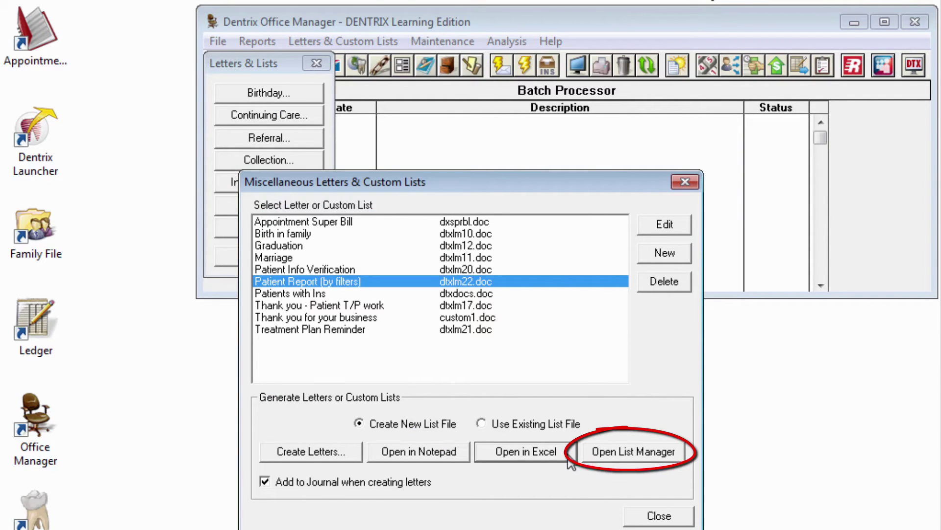
# Open the list in List Manager and view one patient's Family File and another's More Information.
pyautogui.click(635, 452)
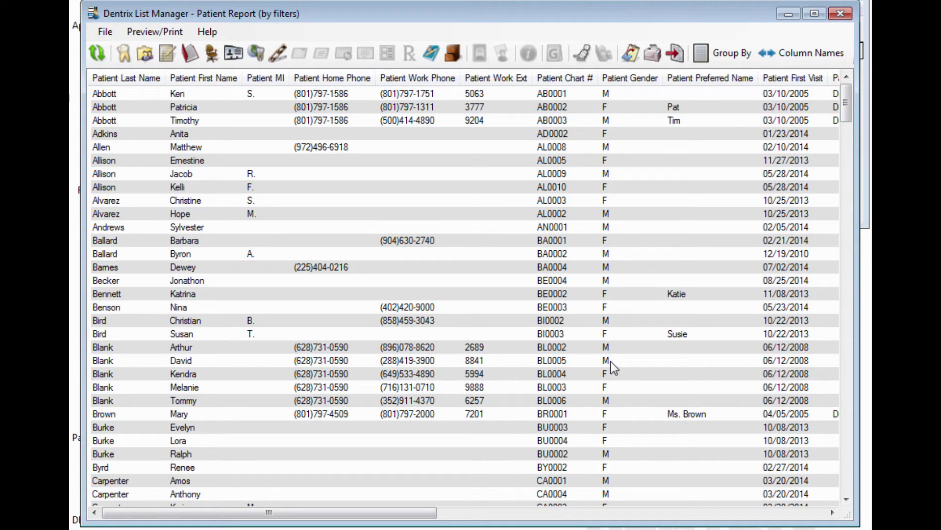
pyautogui.rightClick(213, 228)
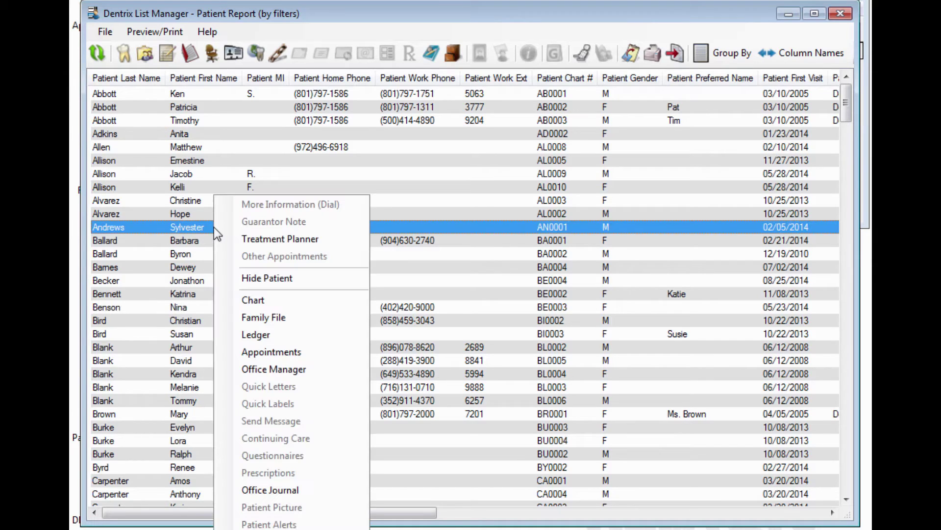
pyautogui.click(265, 318)
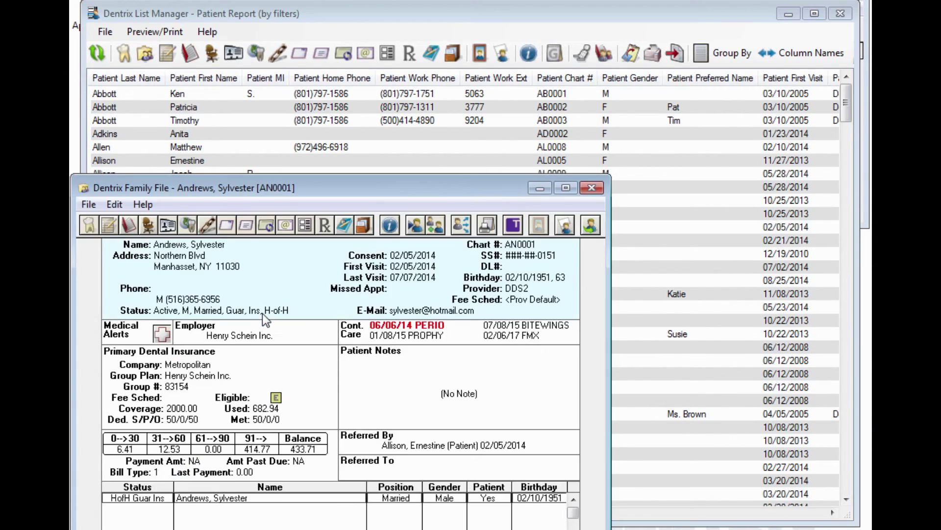
pyautogui.click(592, 191)
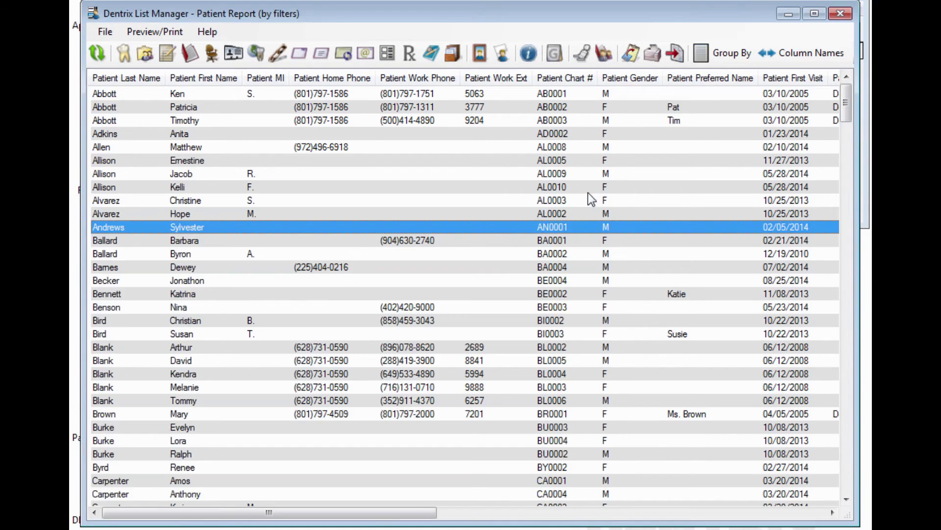
pyautogui.rightClick(196, 361)
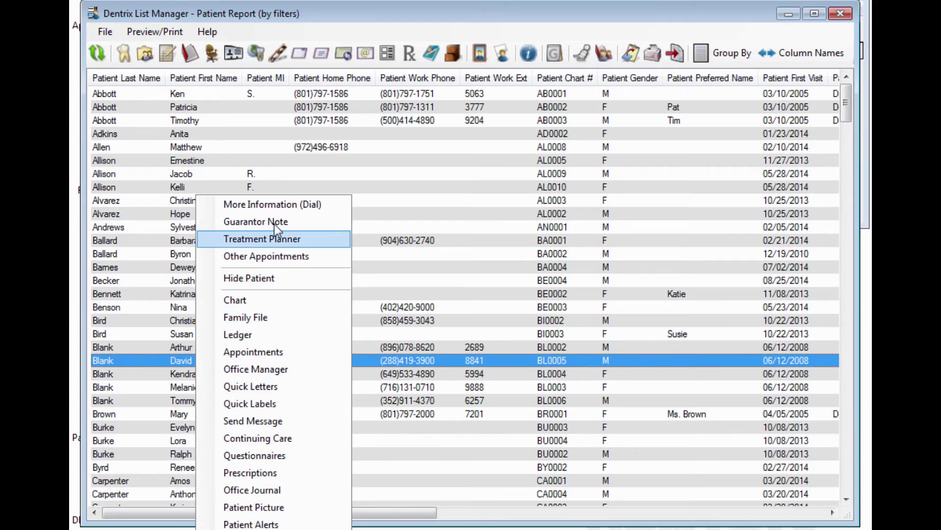
pyautogui.click(290, 204)
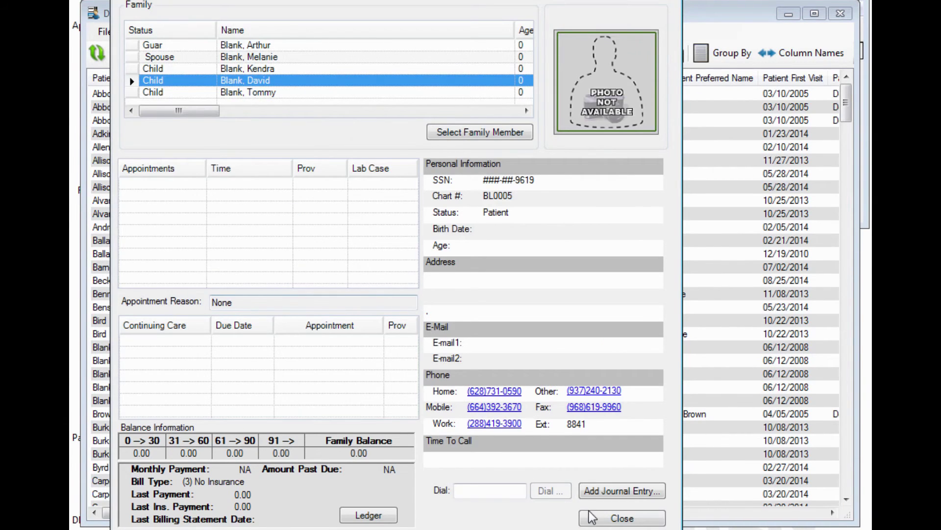
pyautogui.click(622, 518)
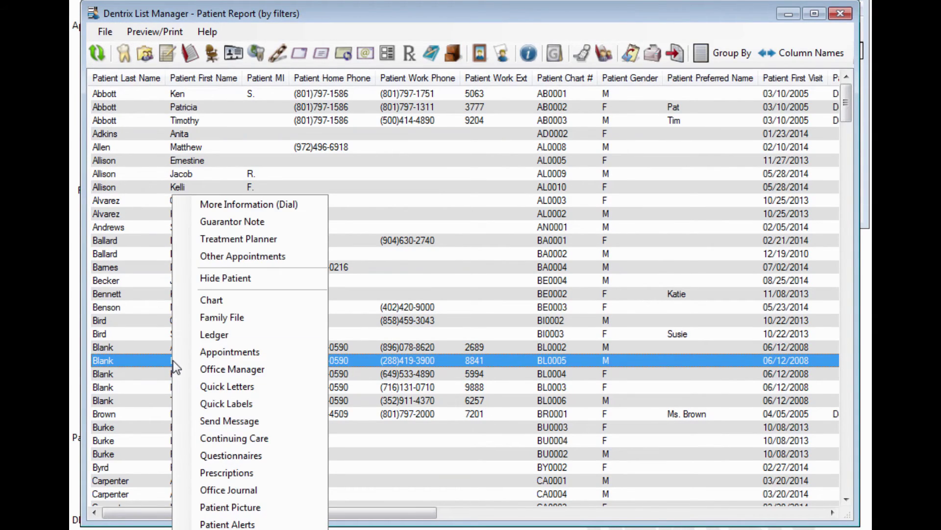
# Hide all five members of the same family from the patient list.
pyautogui.click(227, 282)
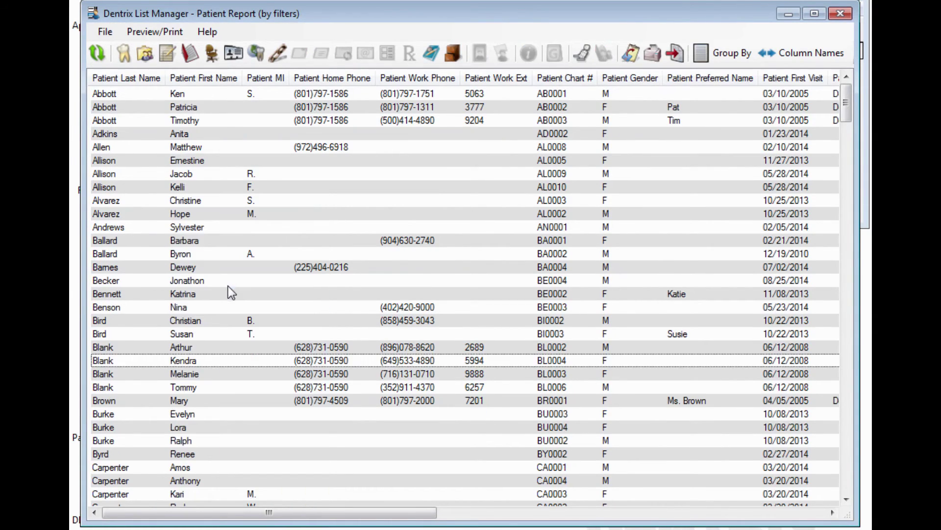
pyautogui.rightClick(172, 351)
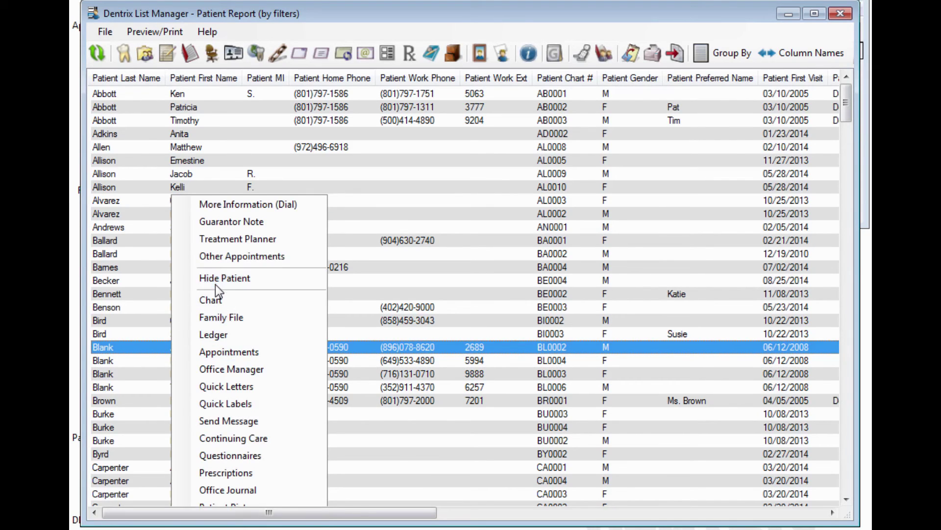
pyautogui.click(216, 279)
pyautogui.rightClick(182, 350)
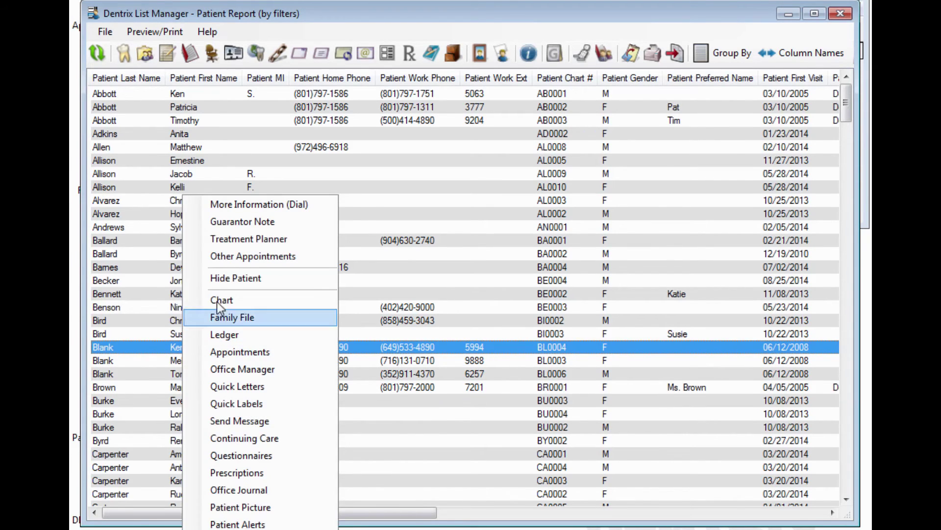
pyautogui.click(228, 279)
pyautogui.rightClick(185, 350)
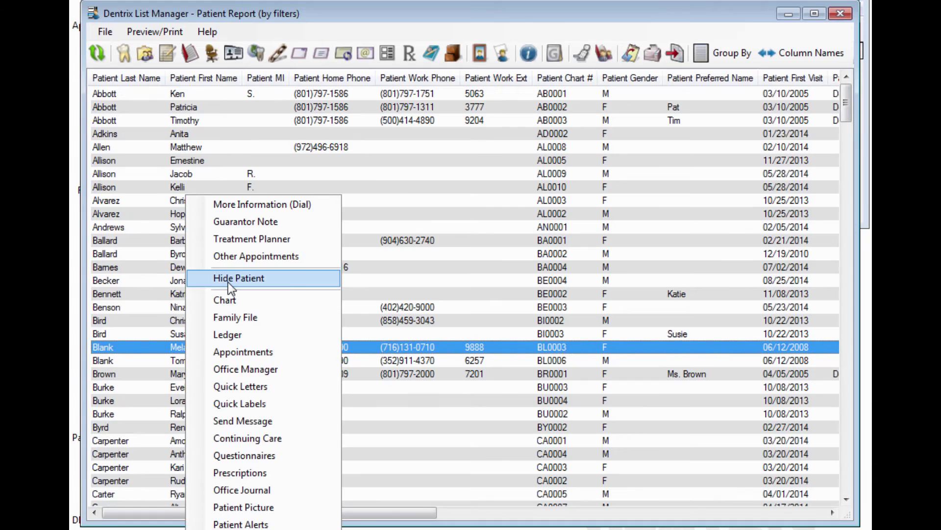
pyautogui.click(228, 281)
pyautogui.rightClick(189, 344)
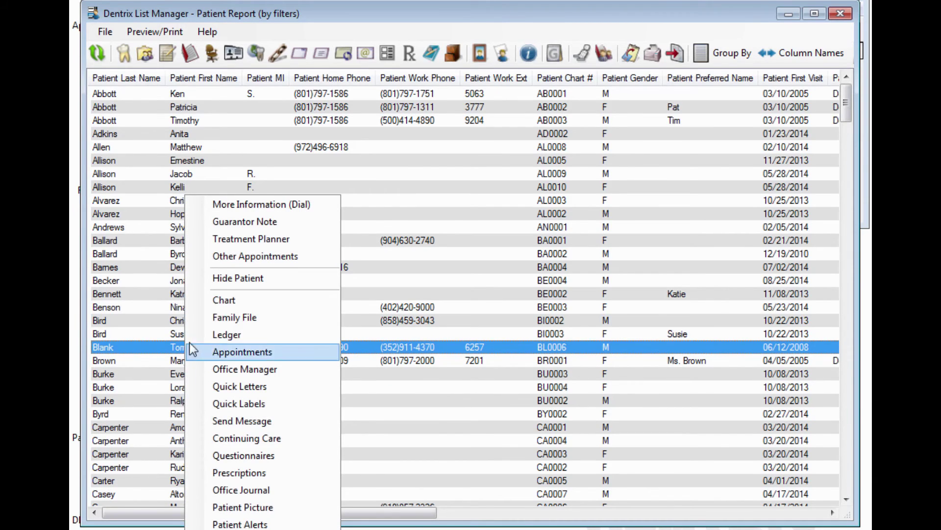
pyautogui.click(227, 281)
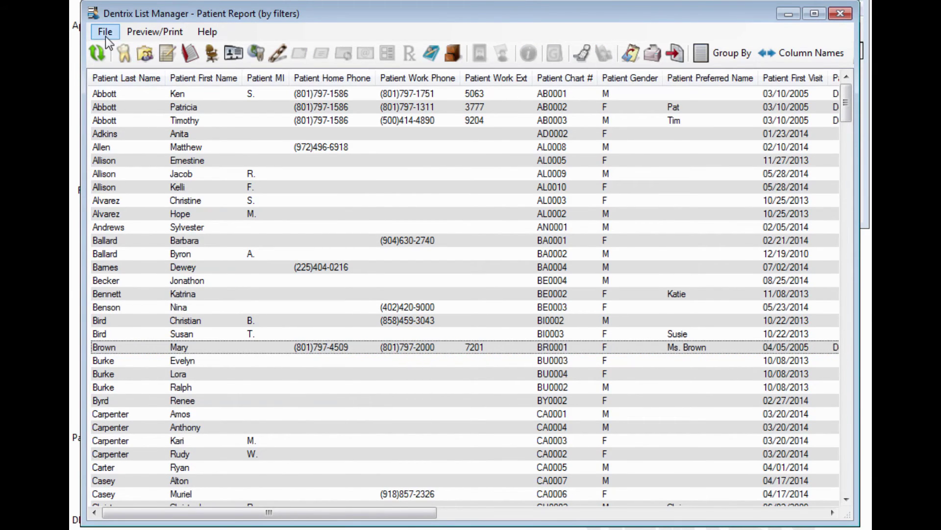
# Sort the patient list by Patient First Visit with the oldest visits first.
pyautogui.click(106, 35)
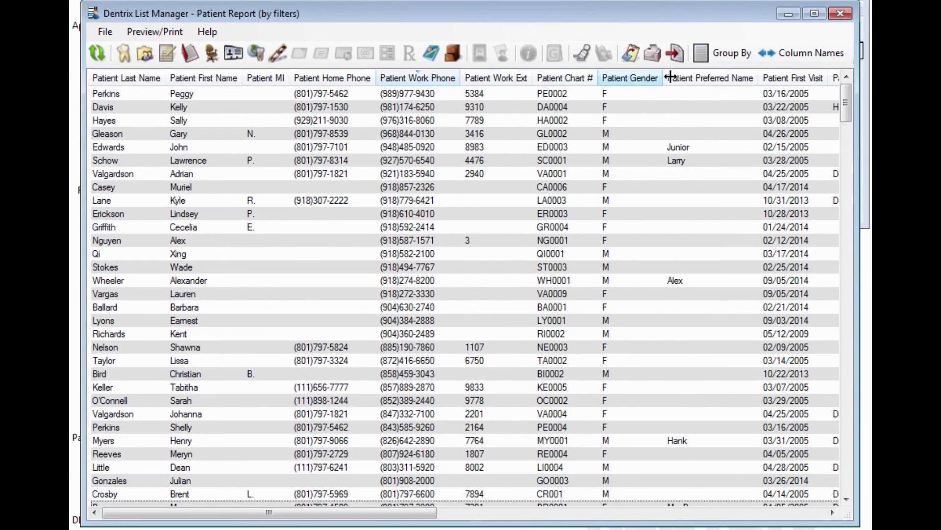
pyautogui.click(782, 82)
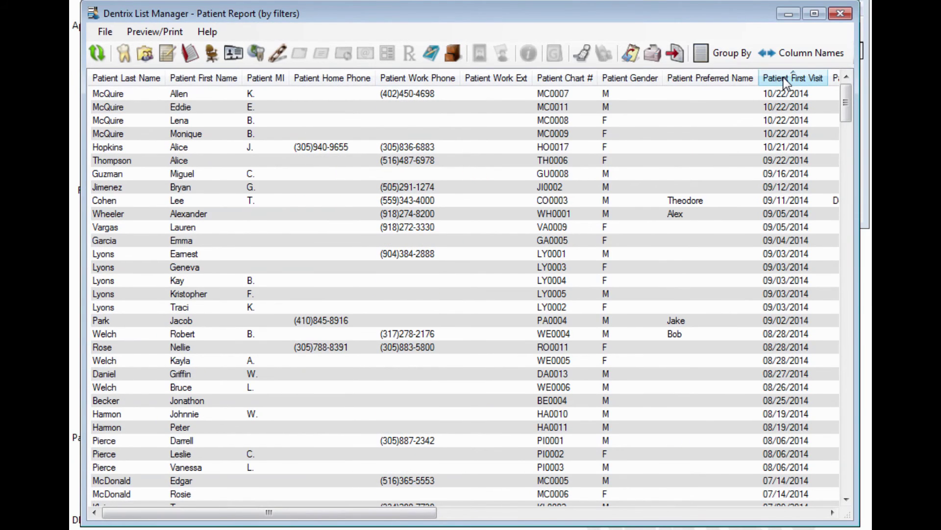
pyautogui.click(785, 80)
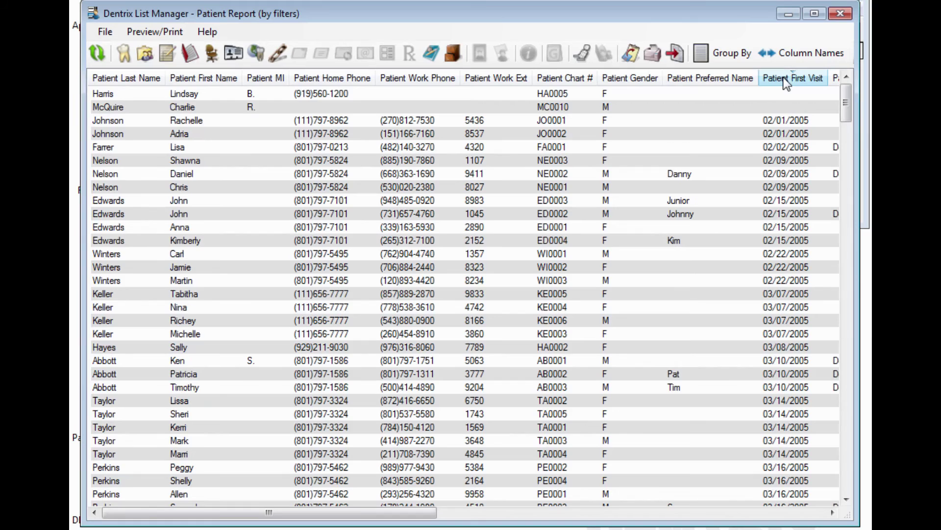
# Remove the Patient Gender, Chart # and Work Ext columns from the list.
pyautogui.rightClick(633, 80)
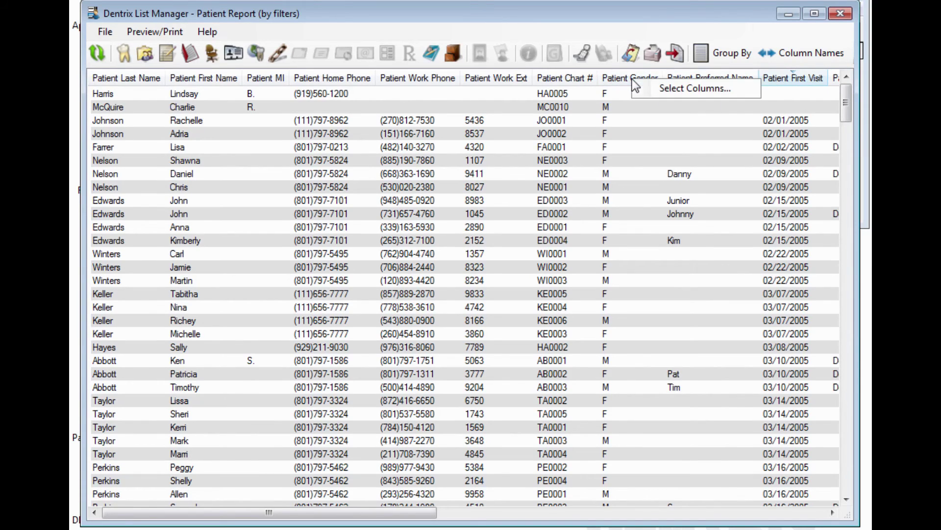
pyautogui.click(653, 86)
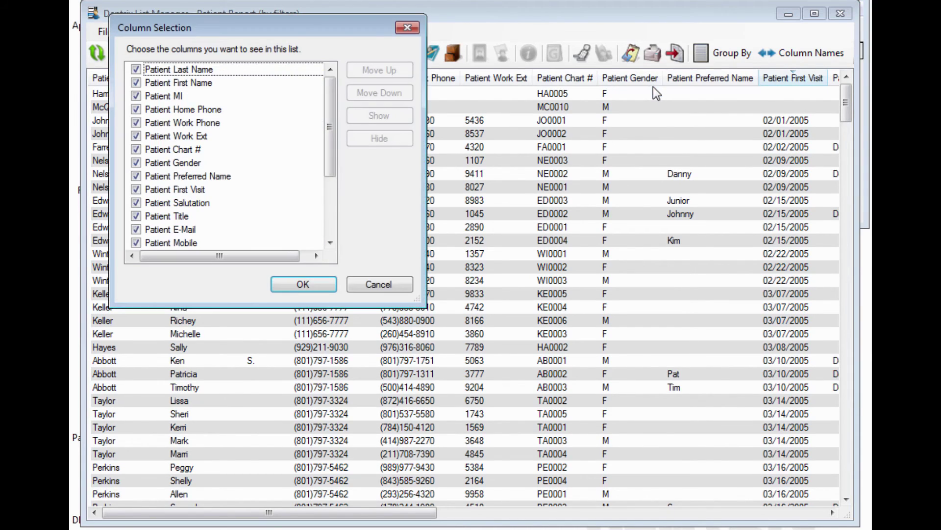
pyautogui.click(137, 163)
pyautogui.click(136, 150)
pyautogui.click(136, 136)
pyautogui.click(316, 283)
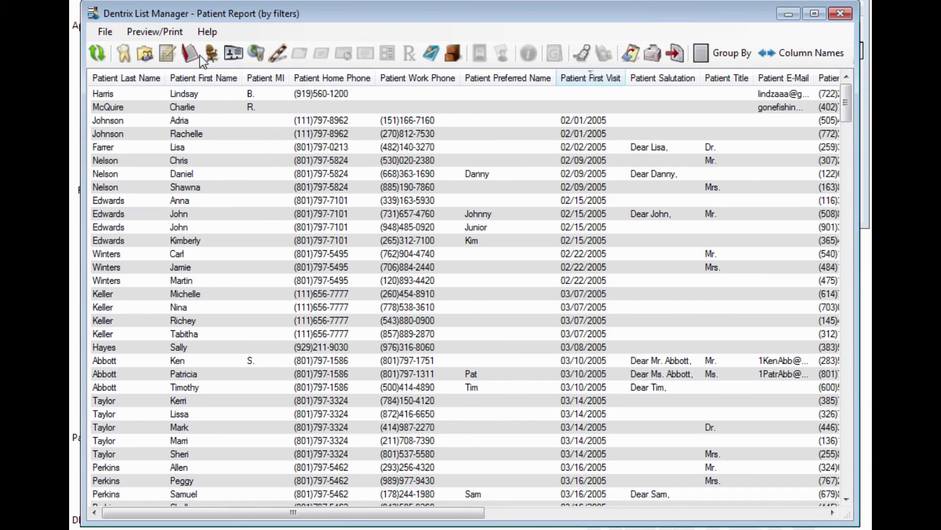
# Generate a Preview/Print of the Patient Report list.
pyautogui.click(172, 39)
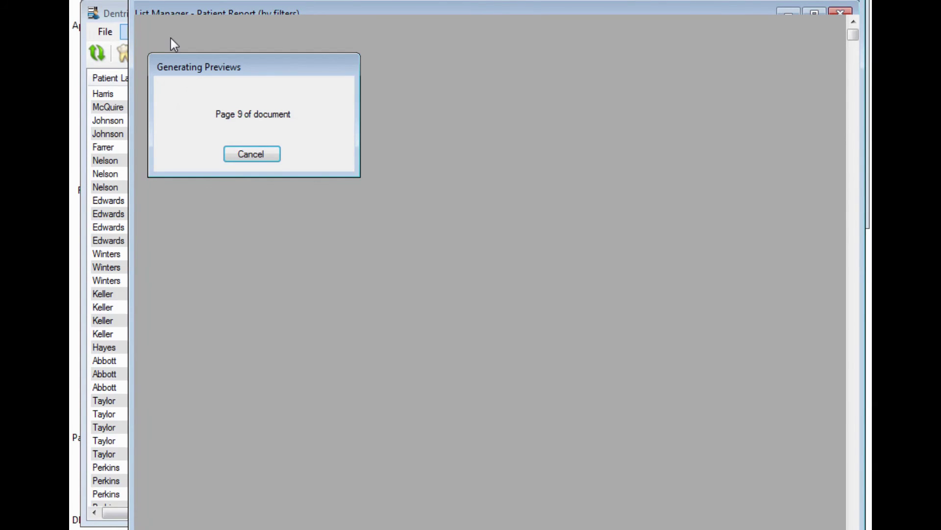